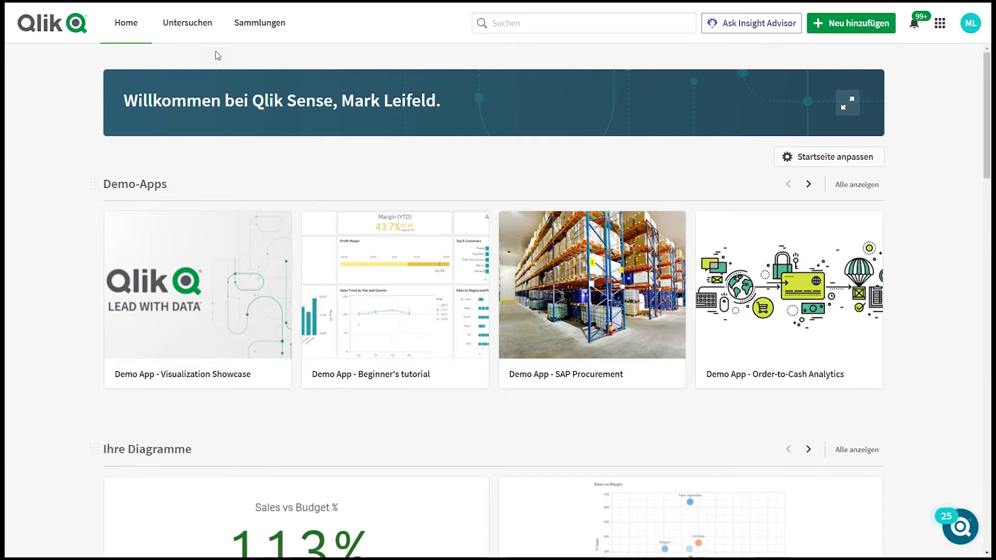
# Step: Browse the Untersuchen content across all spaces by type, viewing Daten, Notizen, Links and Apps
pyautogui.click(208, 39)
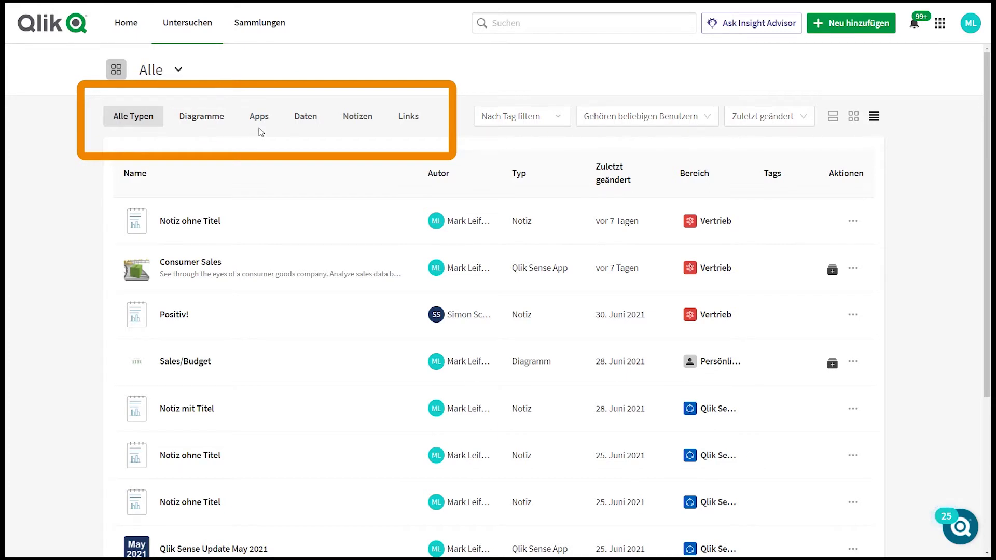
pyautogui.click(305, 125)
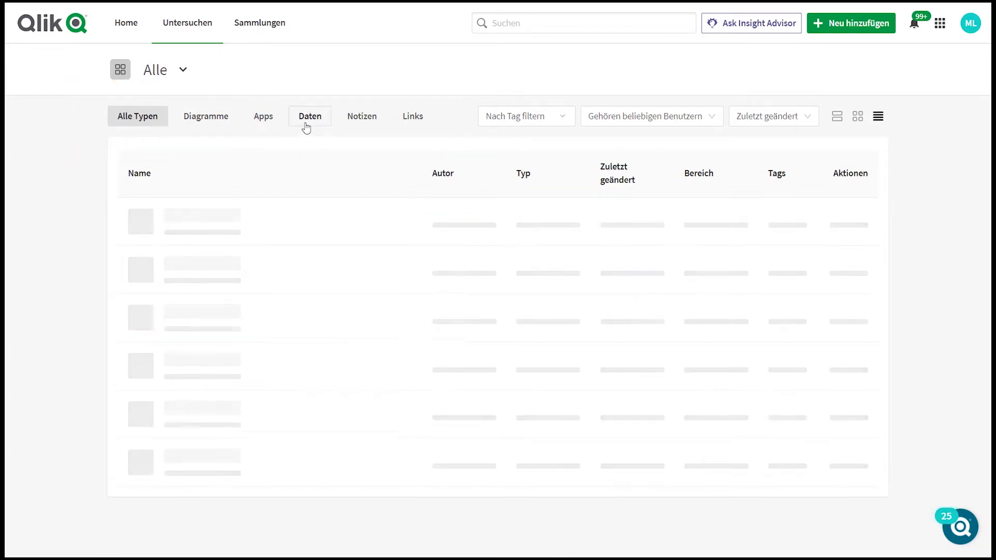
pyautogui.click(340, 124)
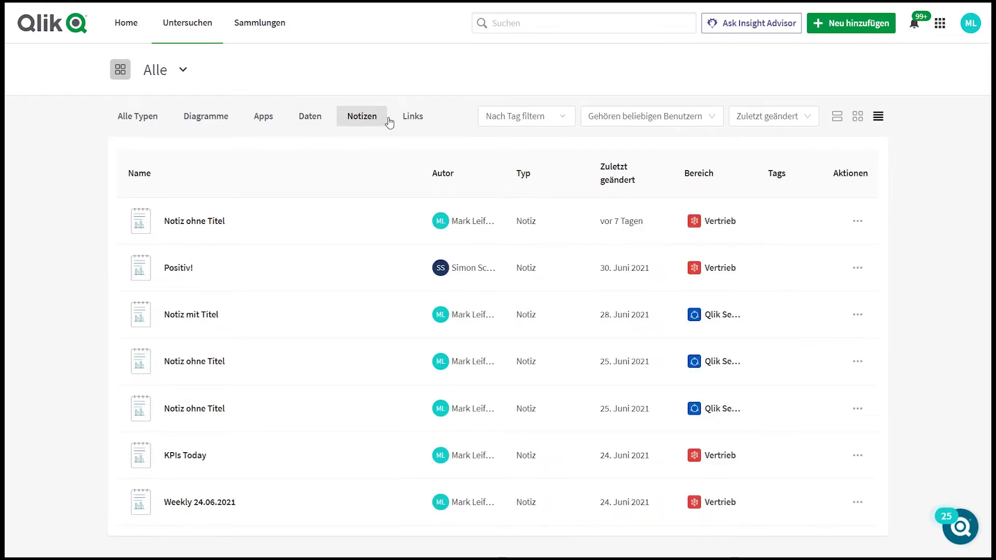
pyautogui.click(407, 119)
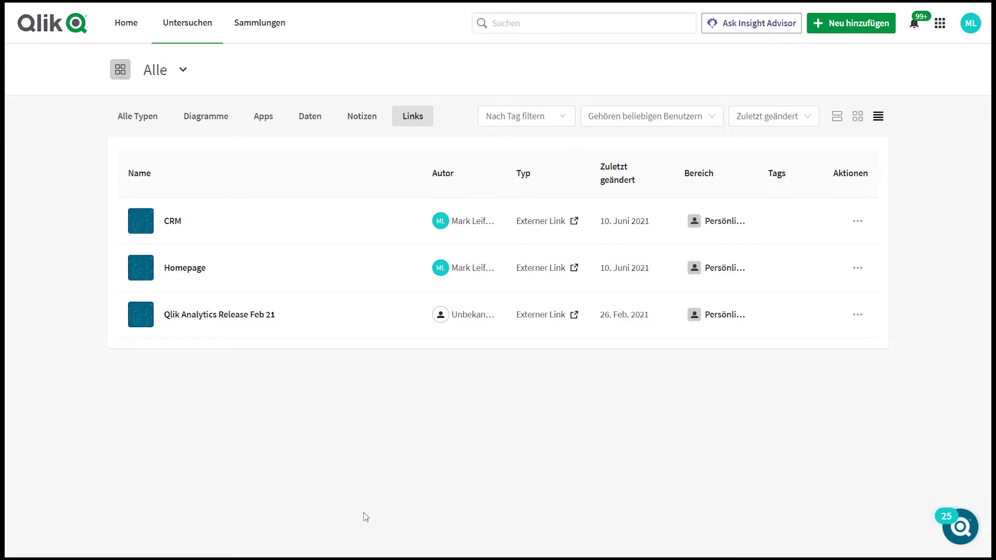
pyautogui.click(263, 123)
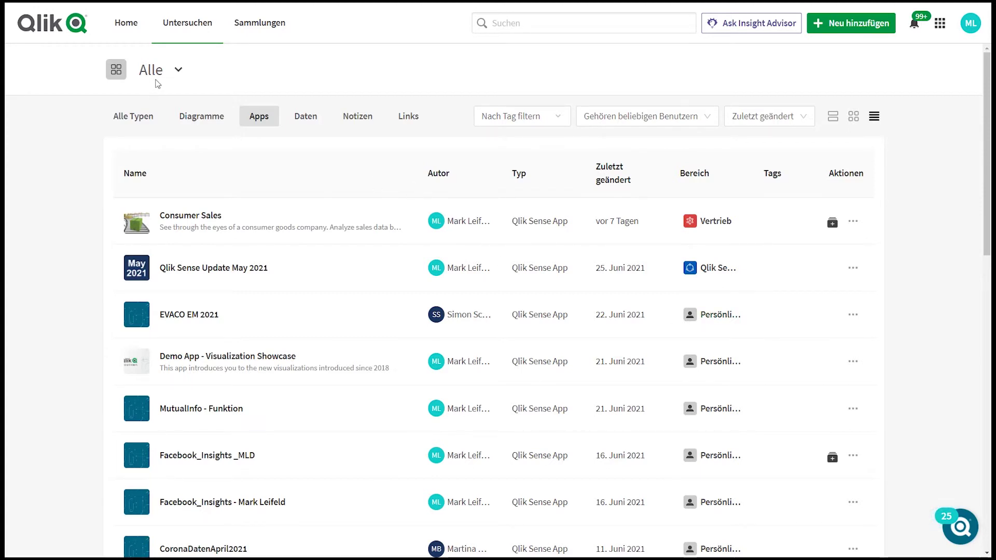
# Step: Switch to the Persönlich space and view its Daten, Notizen, Links and Diagramme
pyautogui.click(178, 72)
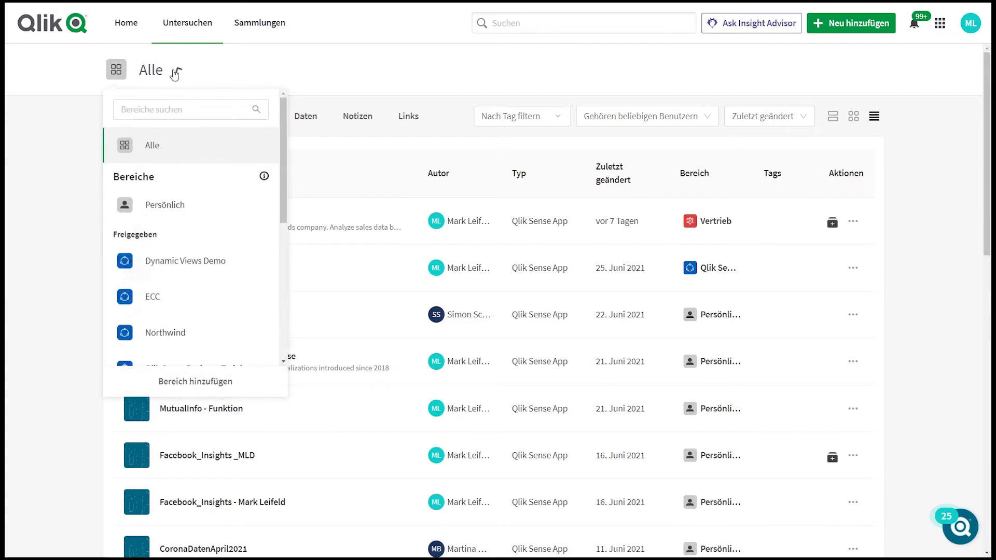
pyautogui.click(161, 204)
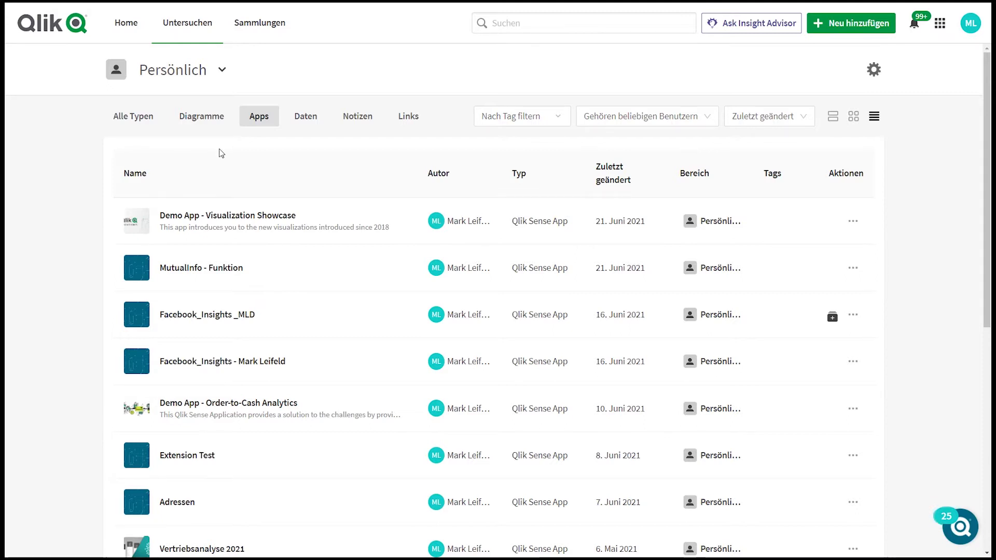
pyautogui.click(295, 120)
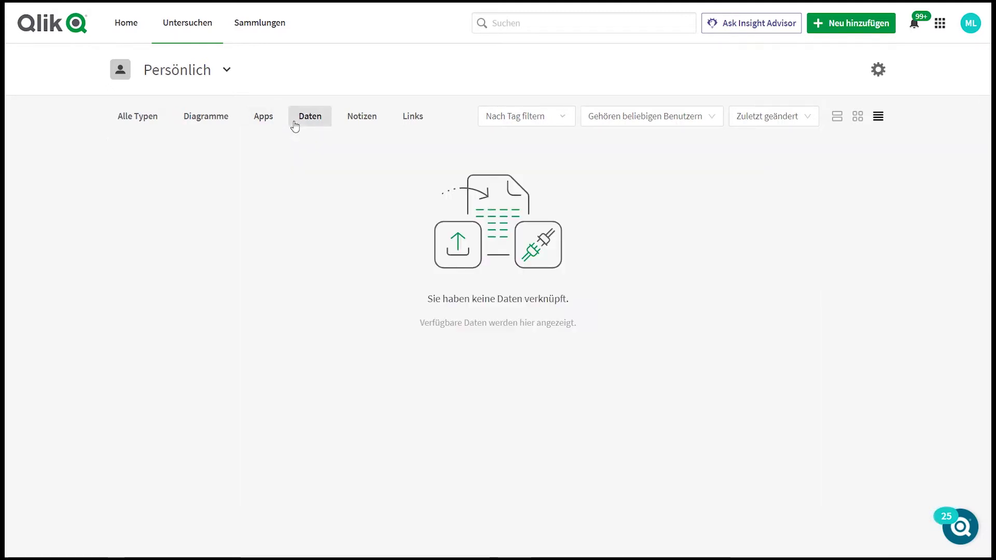
pyautogui.click(350, 118)
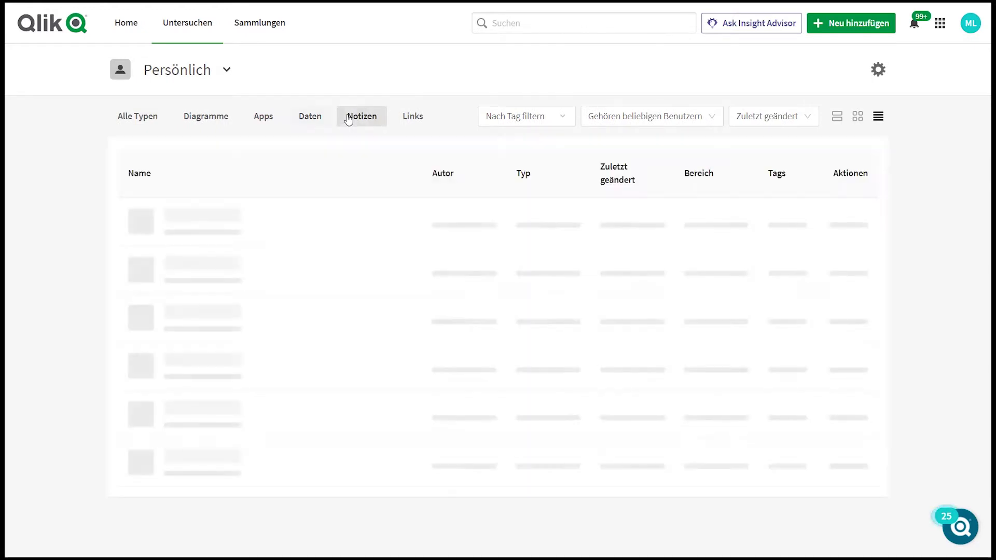
pyautogui.click(405, 116)
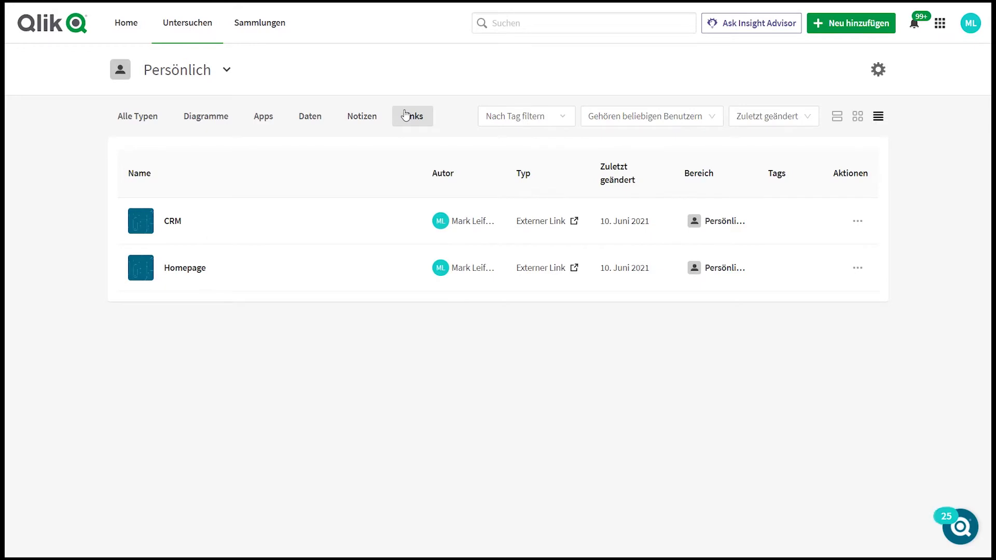
pyautogui.click(222, 121)
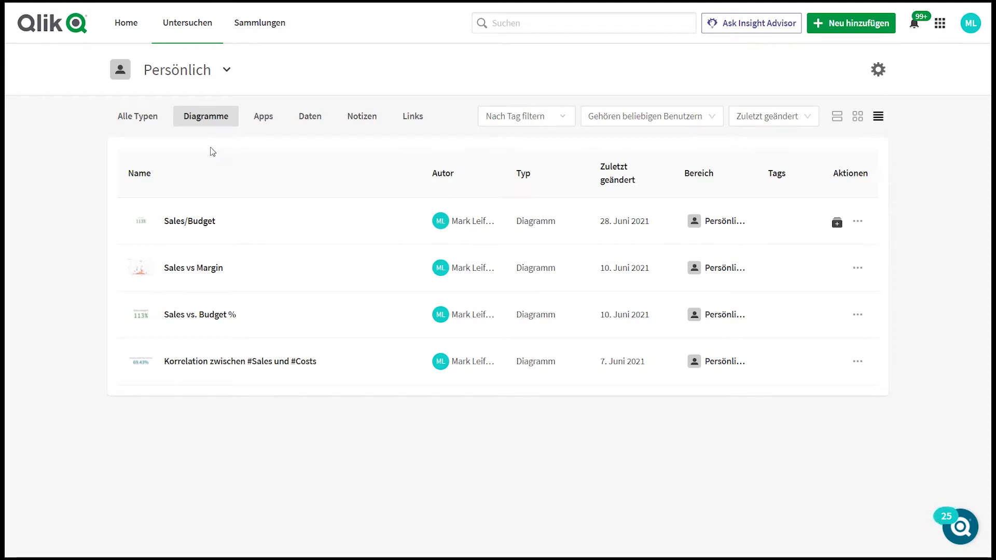
# Step: Look through the shared and managed spaces in the space list and open the shared Northwind space
pyautogui.click(227, 73)
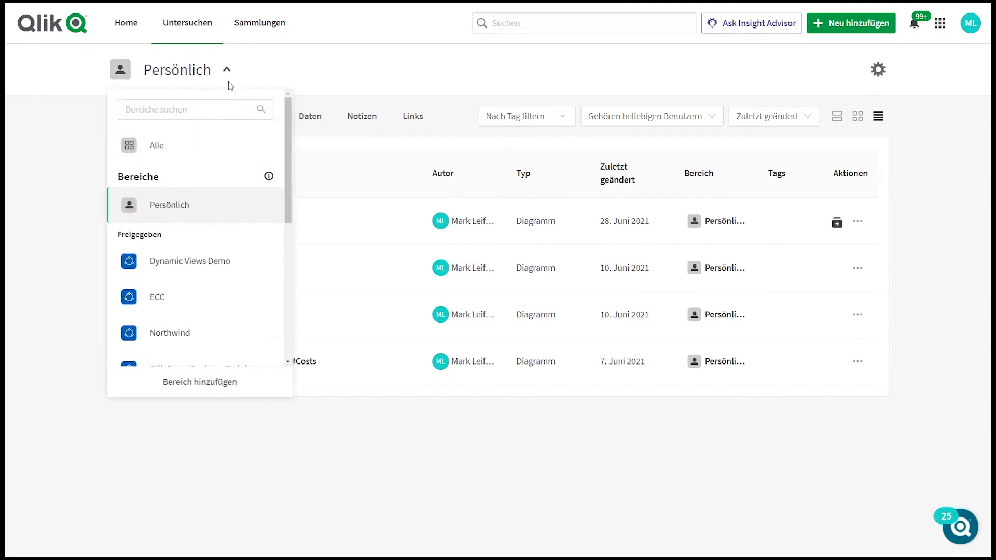
pyautogui.scroll(-2, 197, 207)
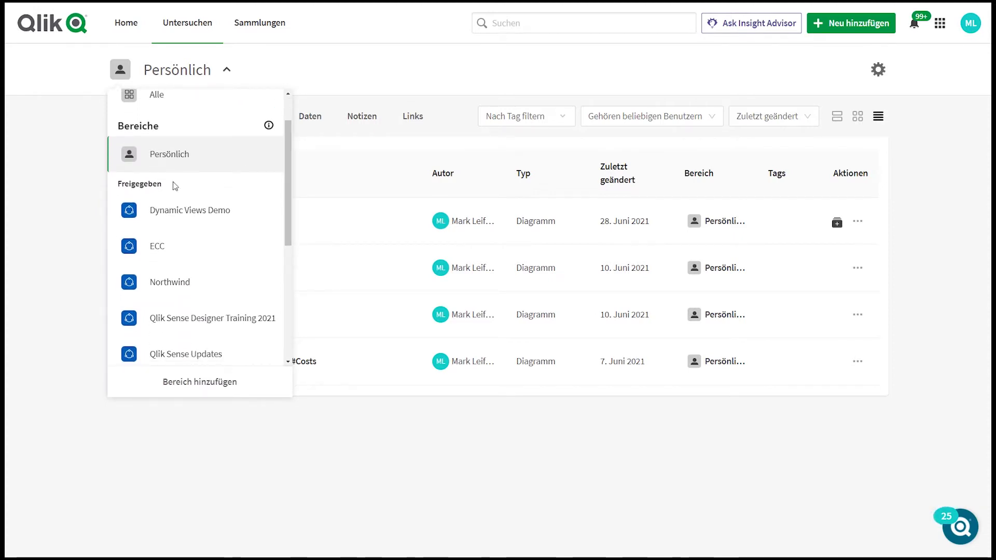
pyautogui.scroll(-5, 245, 171)
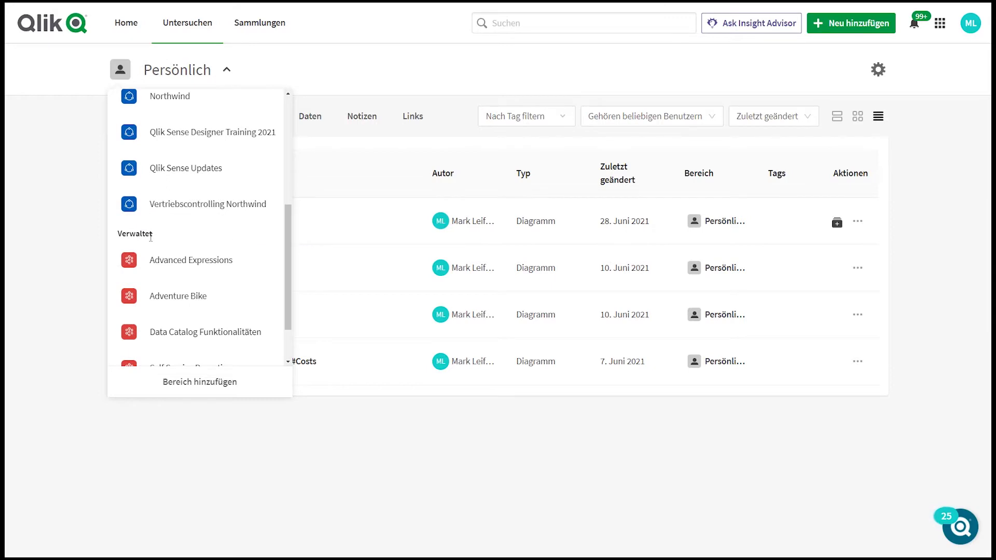
pyautogui.scroll(4, 277, 218)
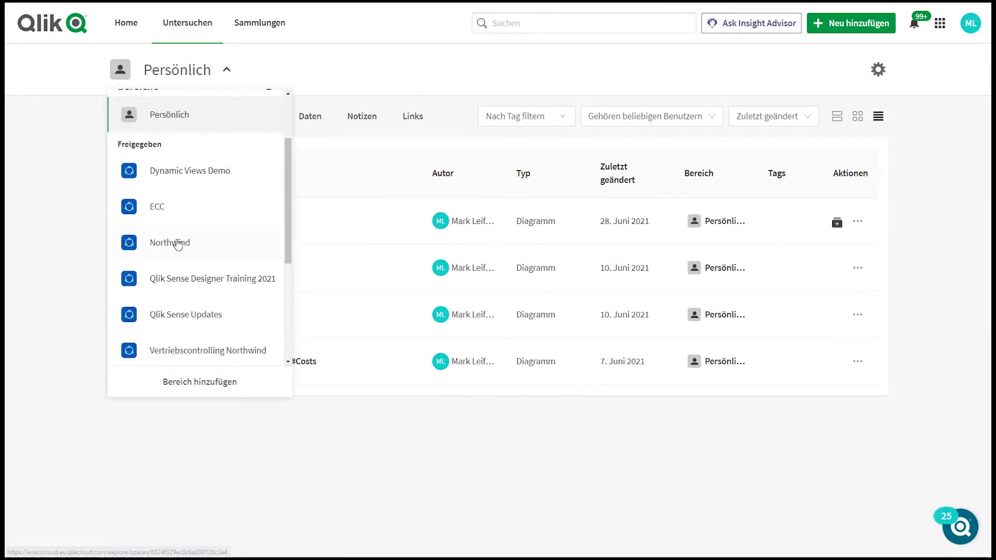
pyautogui.click(177, 241)
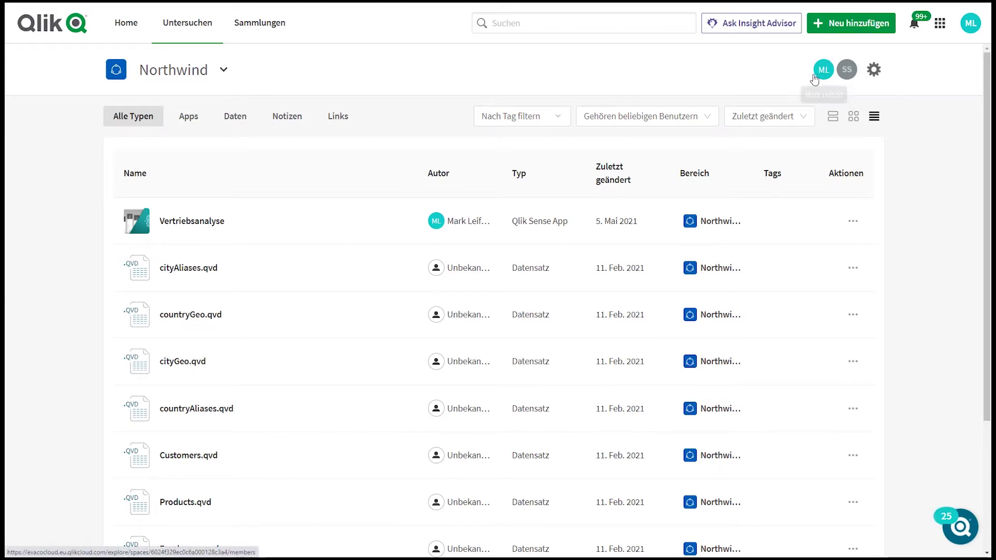
# Step: View the Northwind space's Apps, Daten and Notizen, and return to its Apps
pyautogui.click(190, 117)
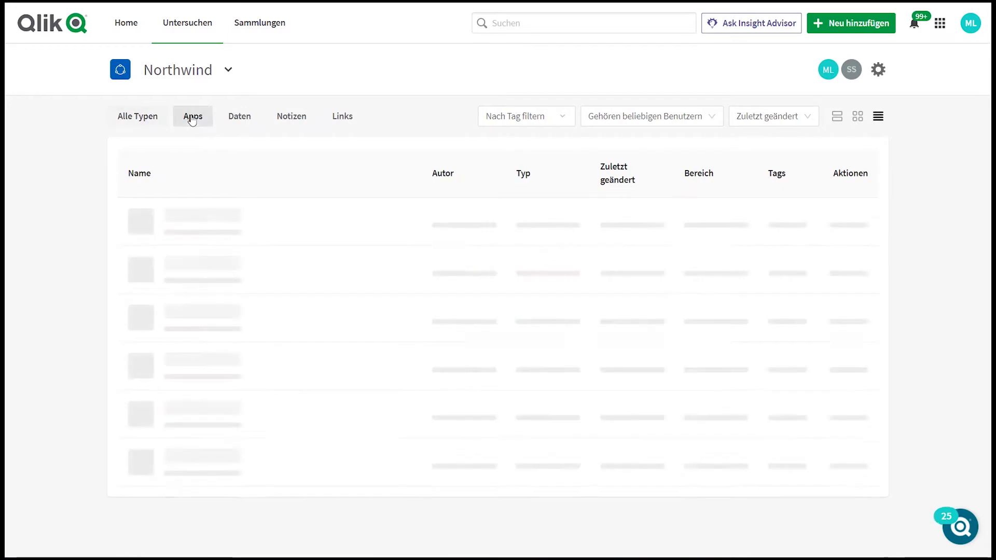
pyautogui.click(238, 121)
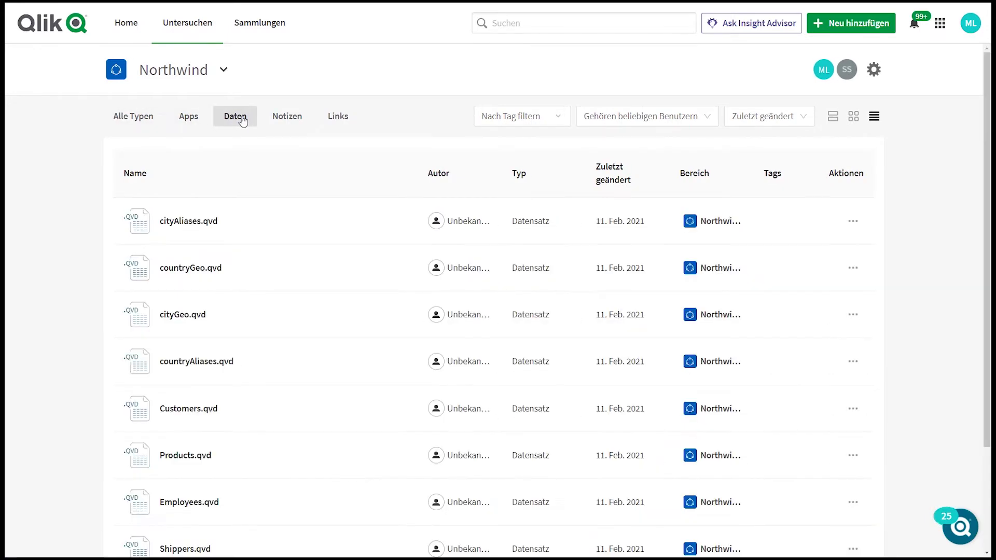
pyautogui.click(300, 122)
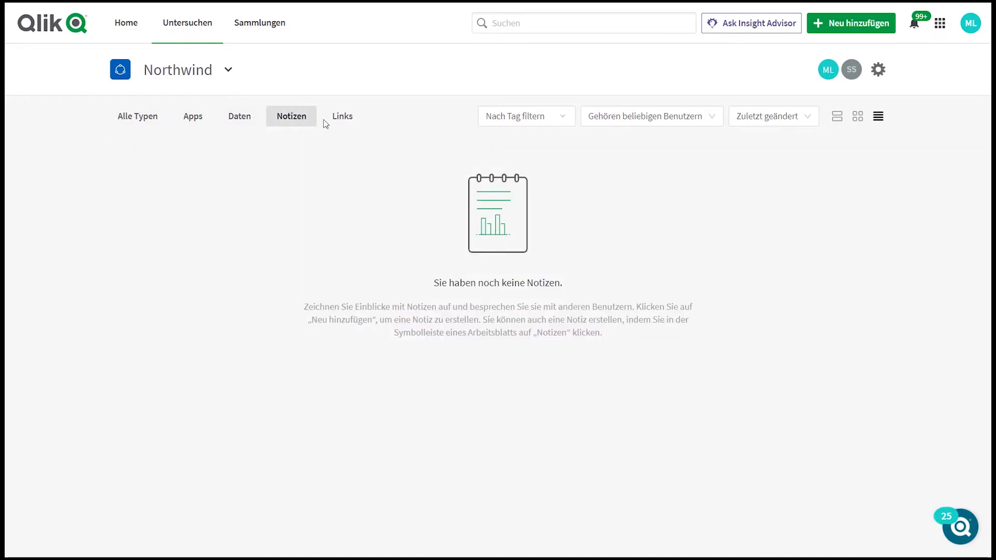
pyautogui.click(205, 124)
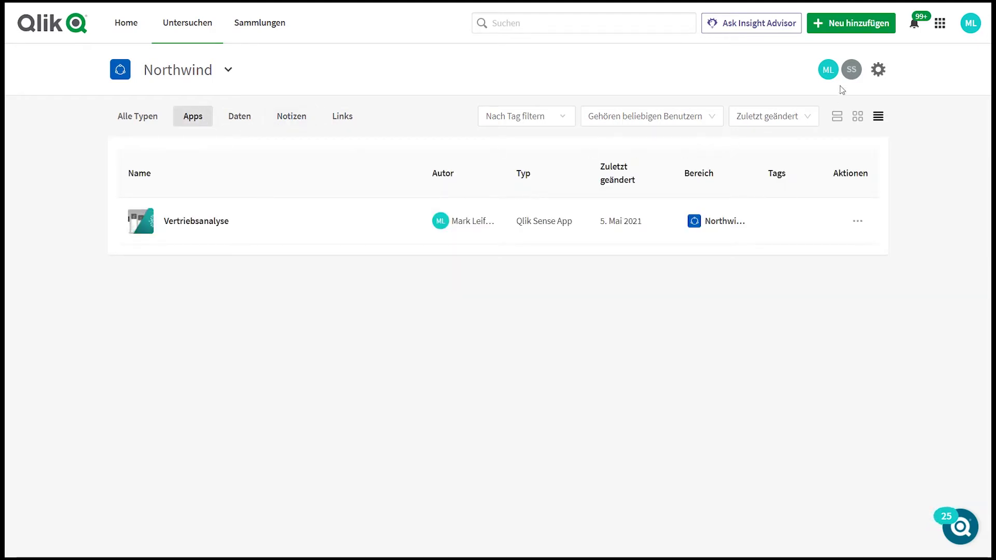
# Step: Open the Northwind space's Mitglieder settings and examine the roles available for the non-owner member
pyautogui.click(877, 72)
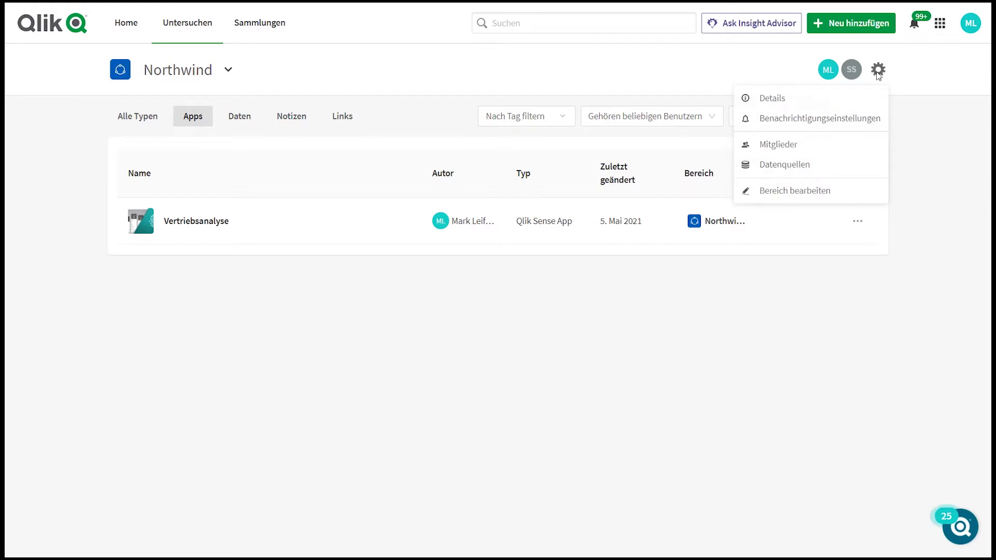
pyautogui.click(794, 144)
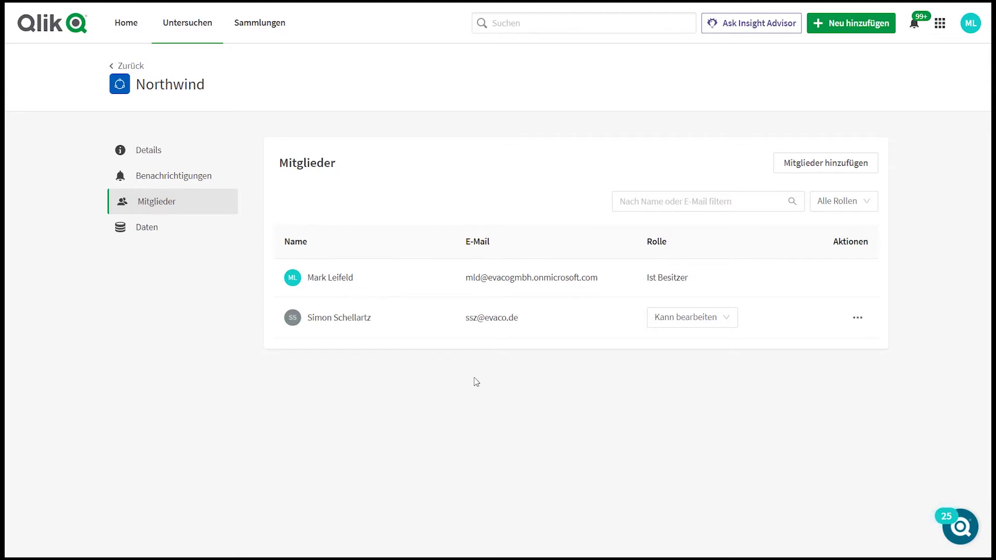
pyautogui.click(654, 327)
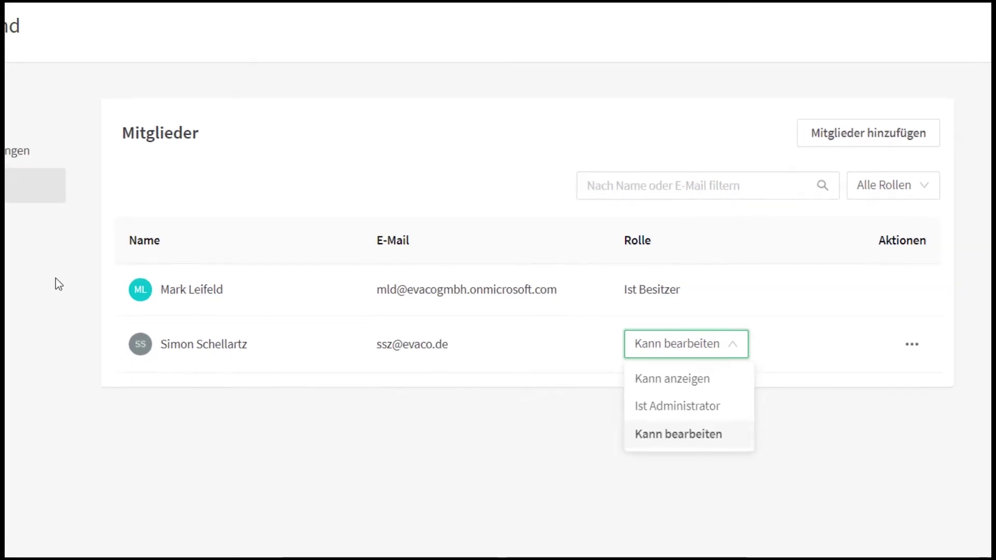
pyautogui.click(58, 284)
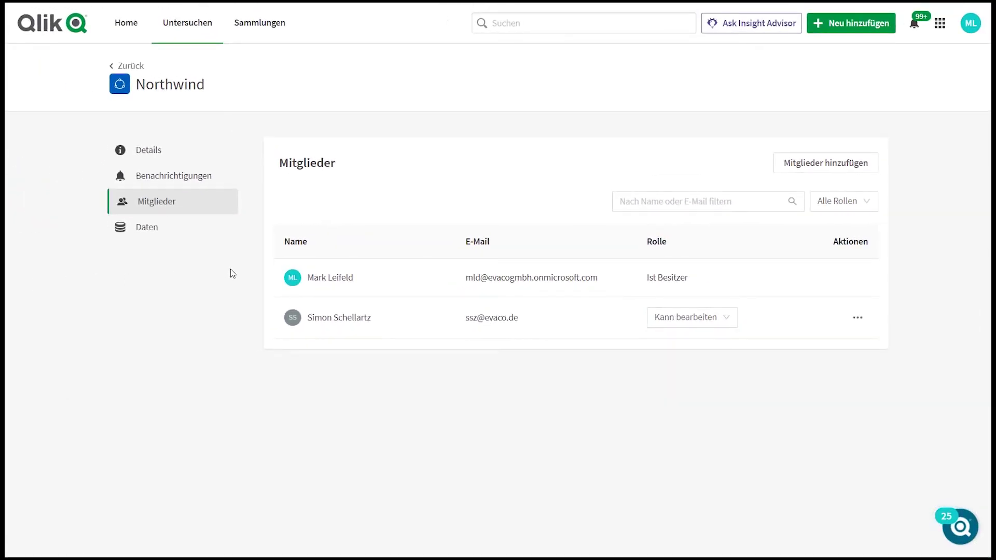
# Step: Examine the Northwind space's Datendateien and Datenverbindungen, and open its Details
pyautogui.click(204, 234)
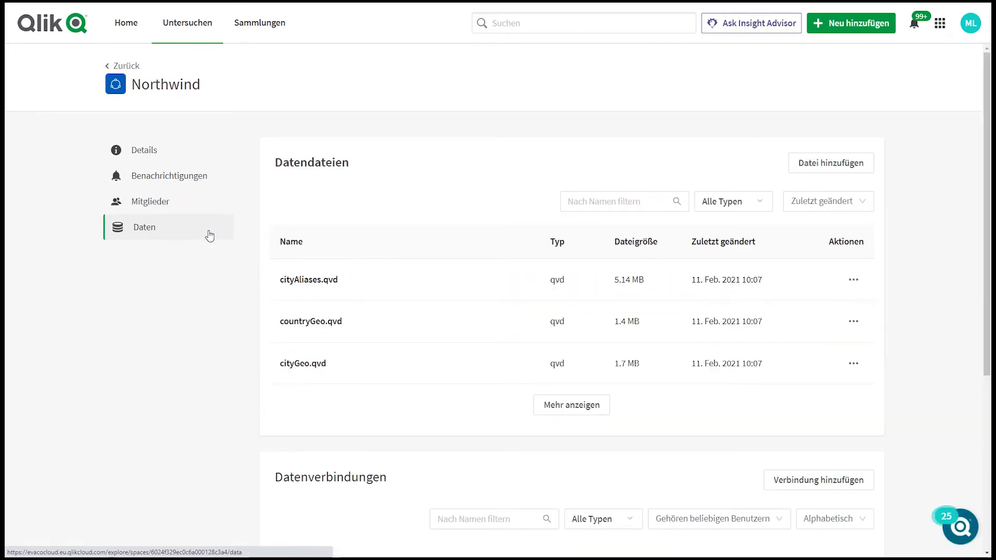
pyautogui.scroll(-2, 207, 236)
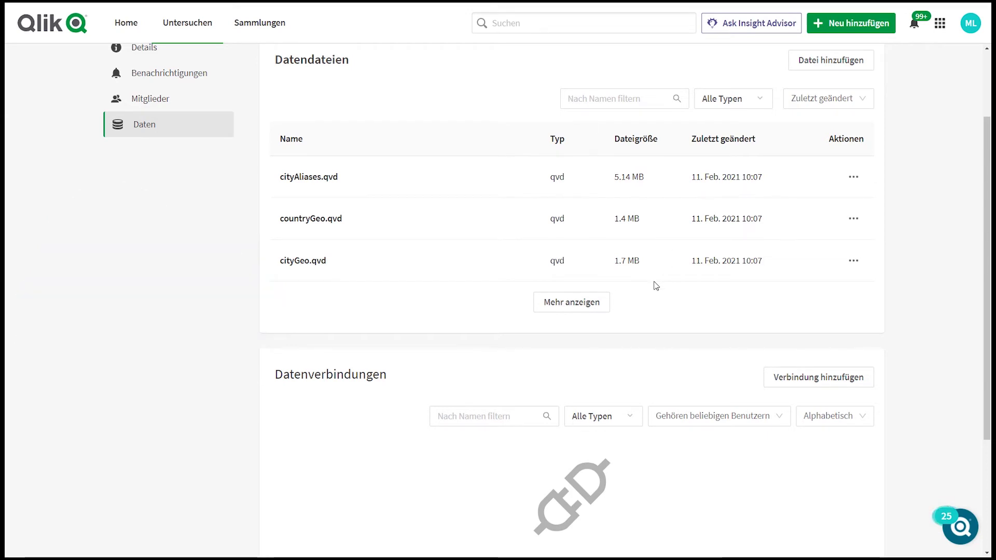
pyautogui.scroll(-3, 656, 286)
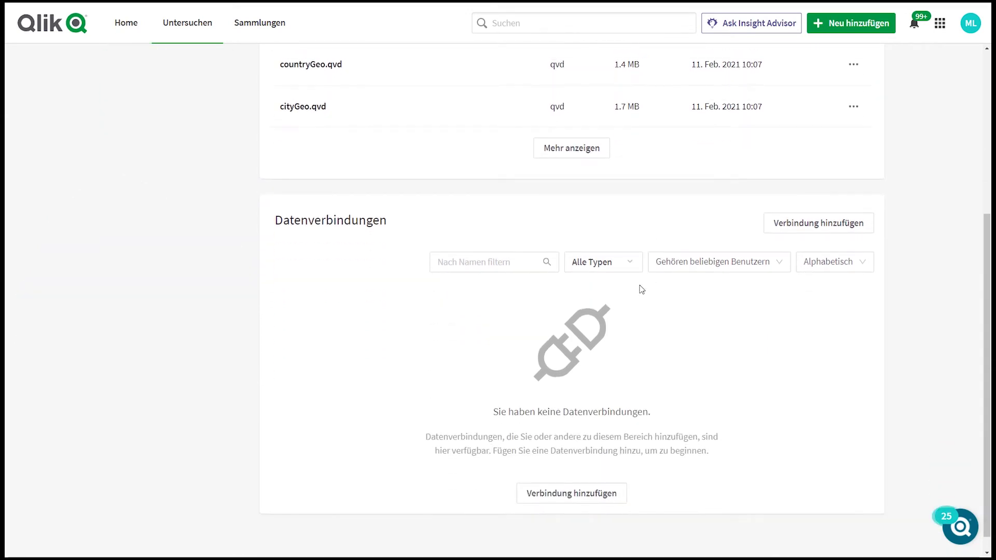
pyautogui.scroll(4, 642, 289)
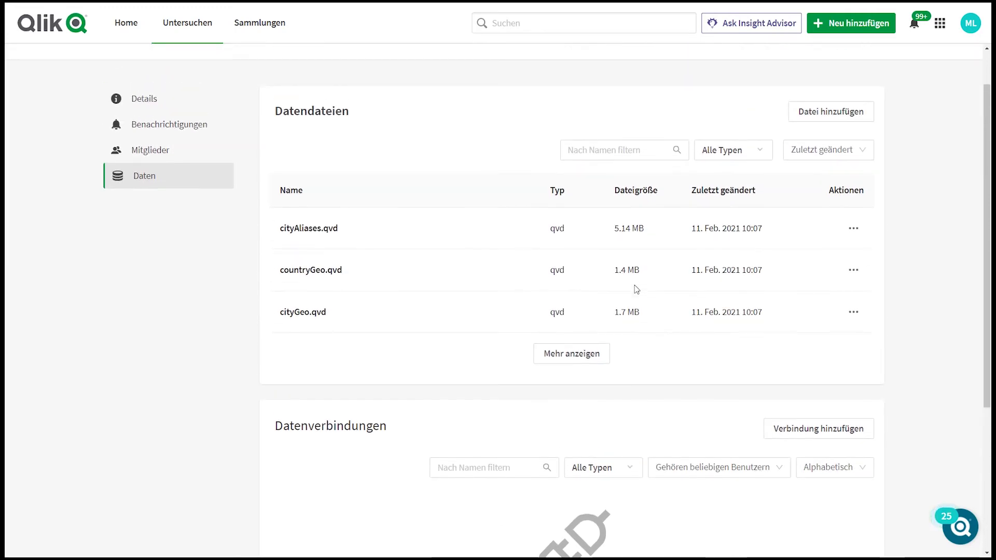
pyautogui.scroll(-3, 637, 290)
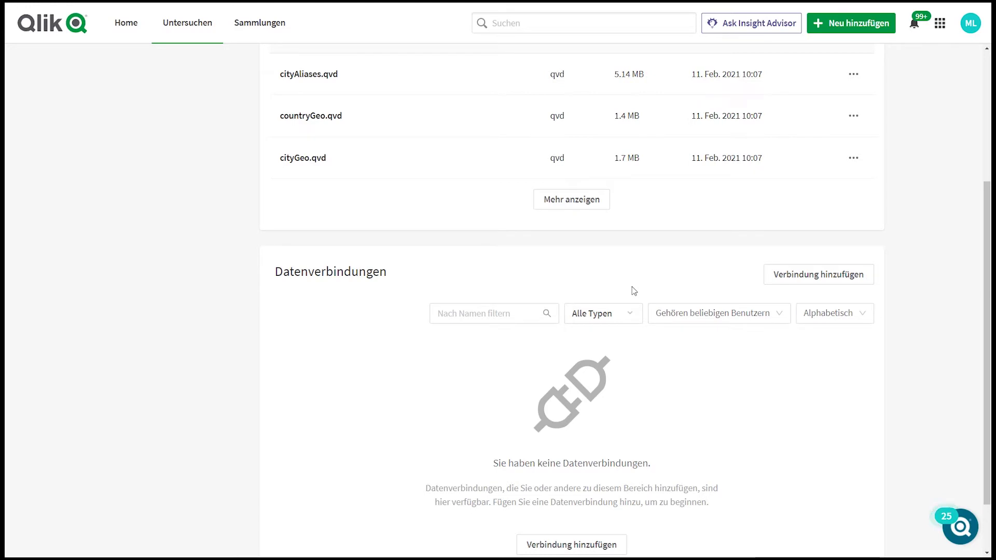
pyautogui.scroll(4, 634, 291)
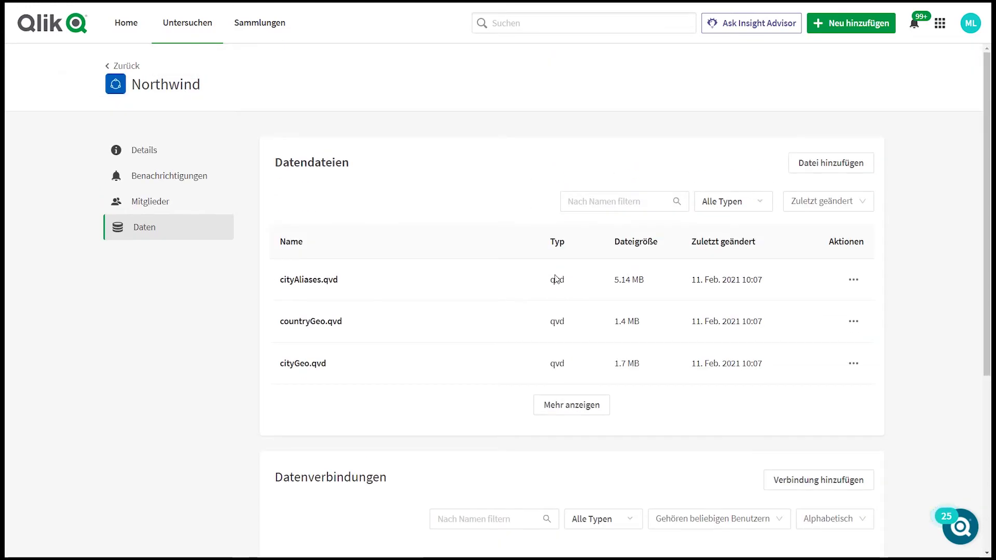
pyautogui.click(138, 149)
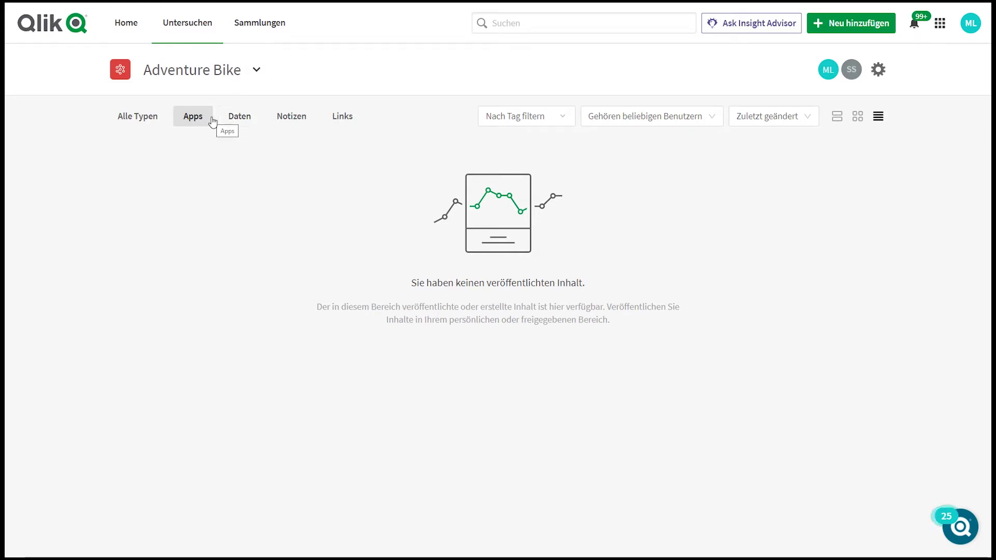
# Step: Open the managed Adventure Bike space's Mitglieder settings and examine the permission options for the non-owner member
pyautogui.click(877, 73)
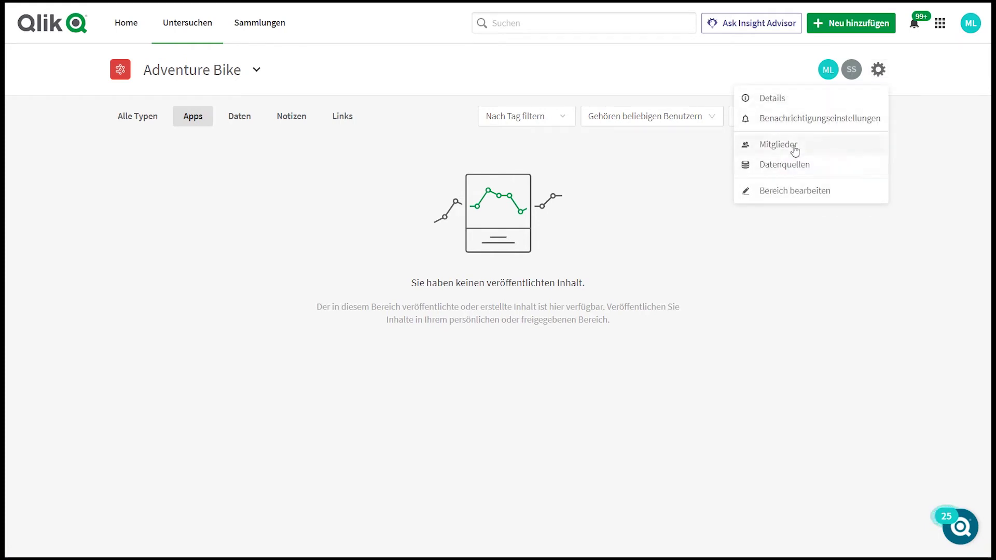
pyautogui.click(793, 147)
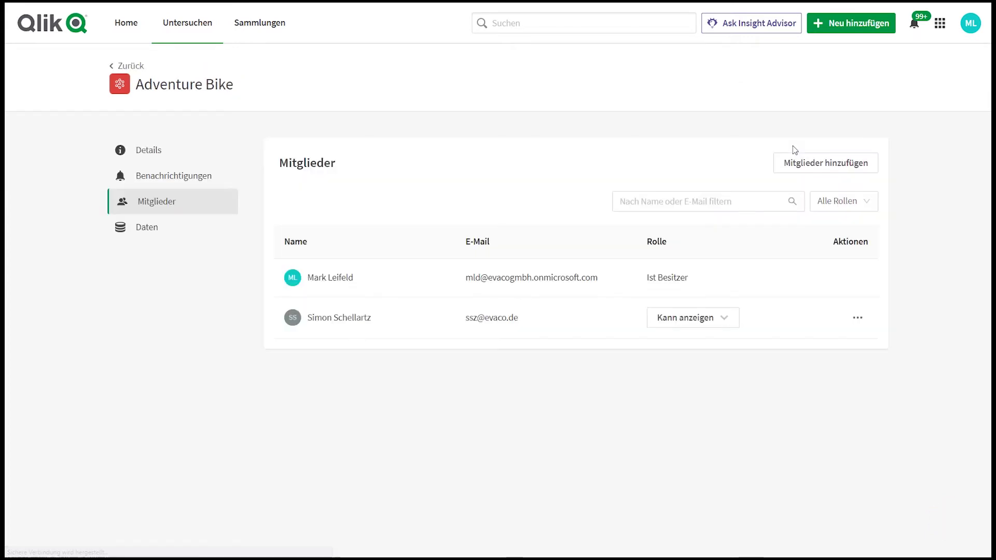
pyautogui.click(723, 318)
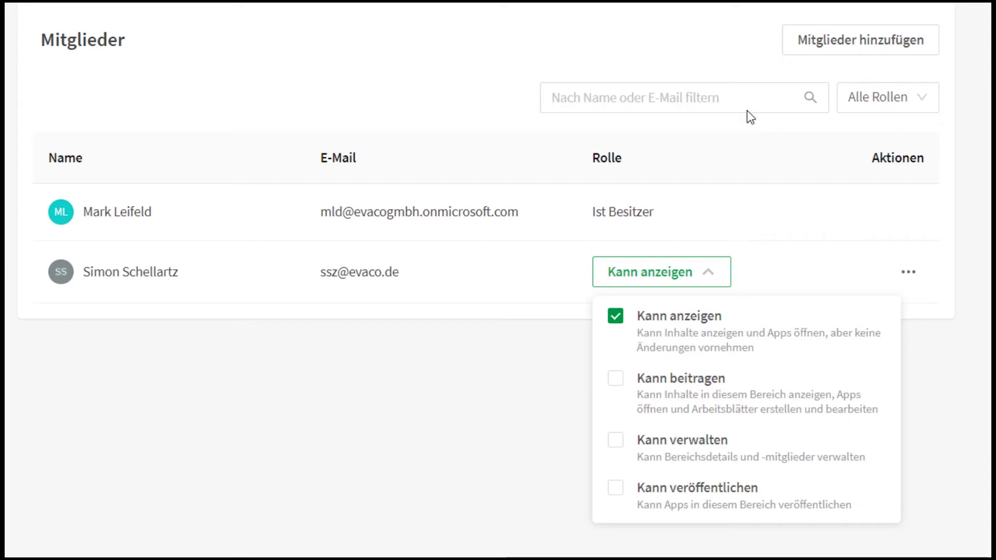
pyautogui.click(706, 62)
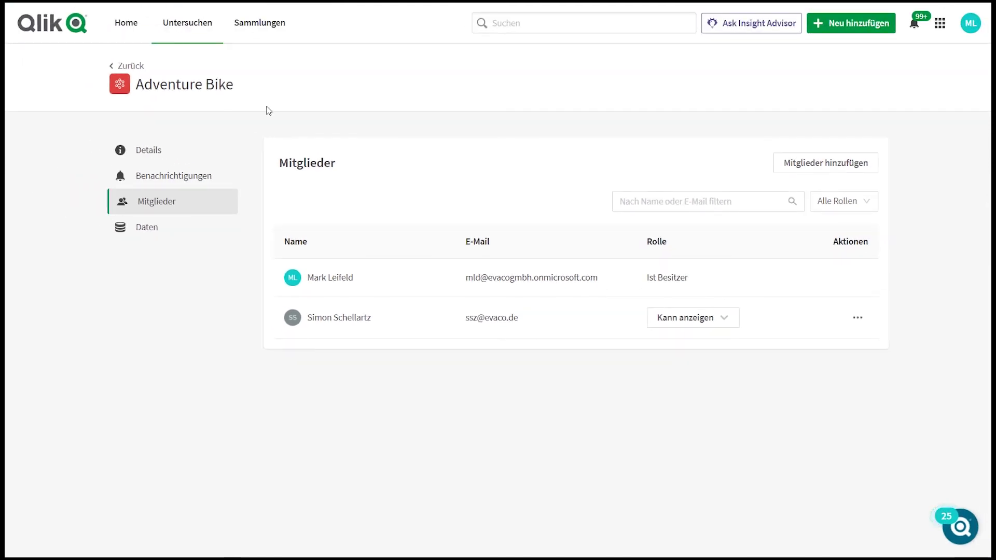
# Step: Open the form for creating a new space, examine the Freigegeben and Verwaltet types, and cancel without creating one
pyautogui.click(842, 30)
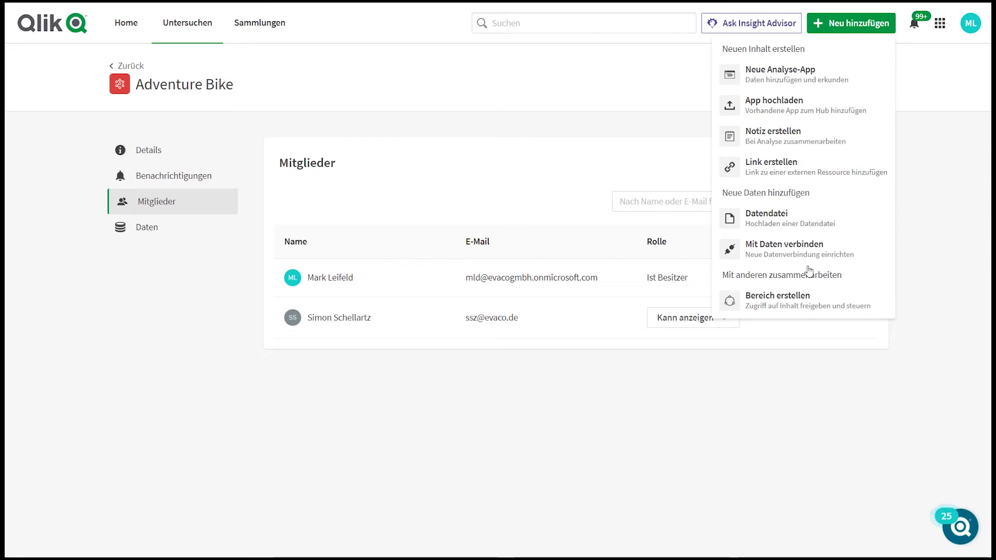
pyautogui.click(789, 301)
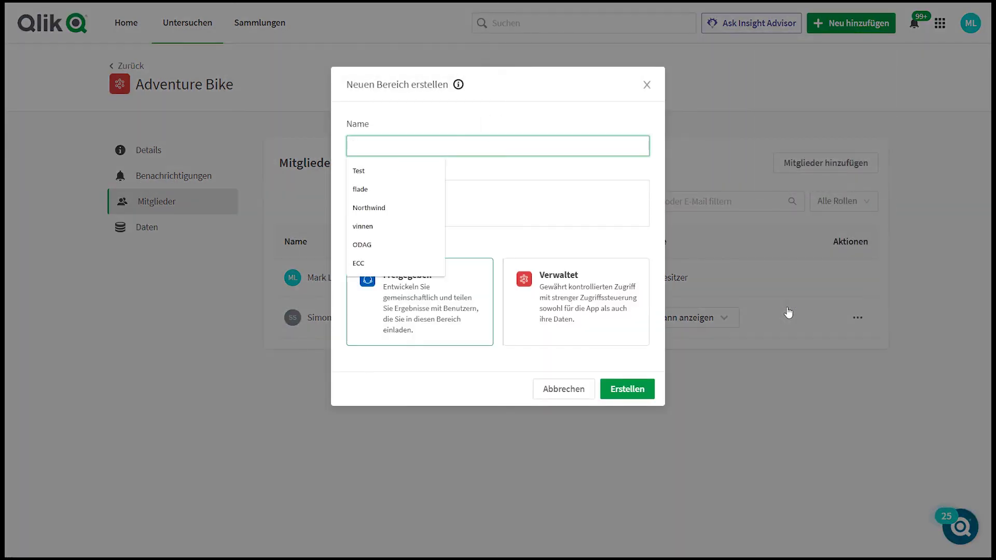
pyautogui.click(561, 244)
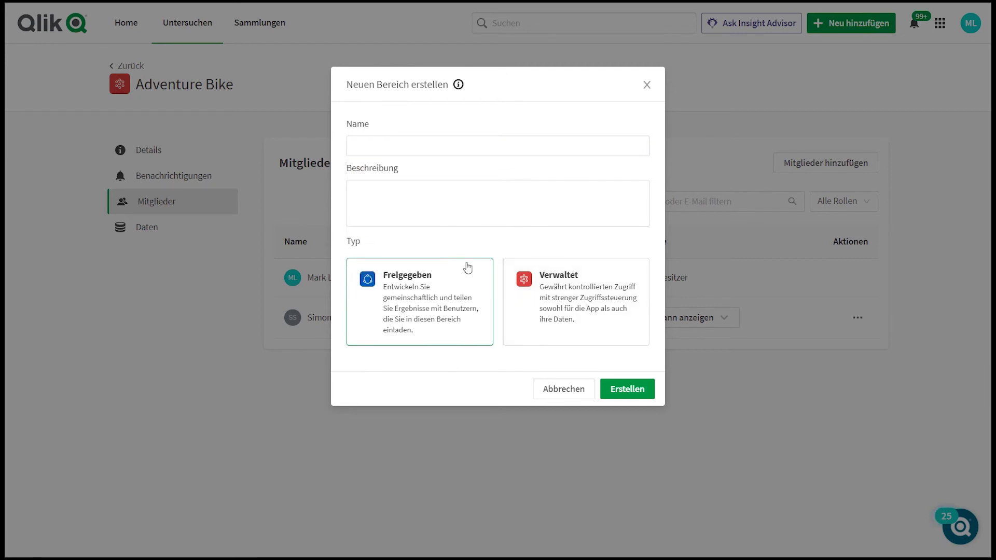
pyautogui.click(551, 392)
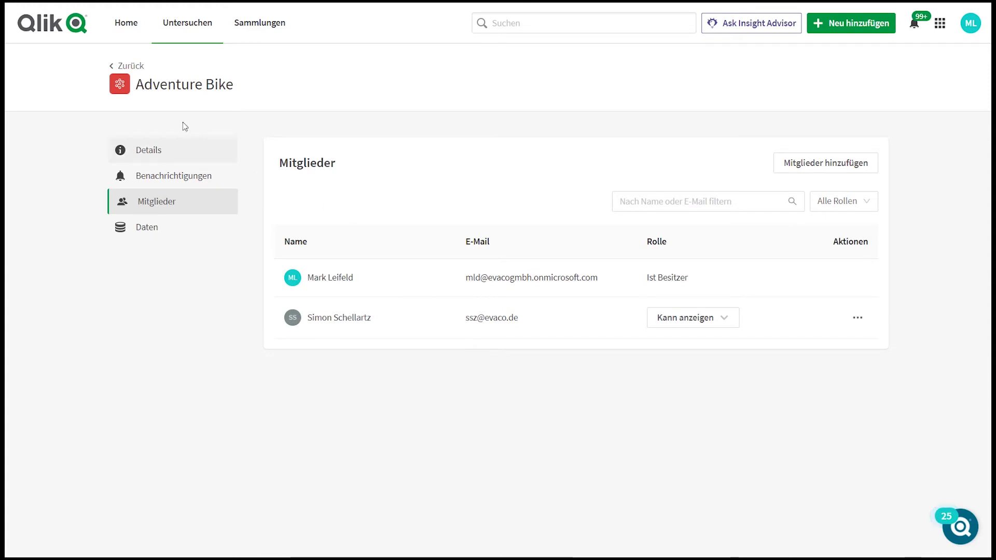
# Step: Leave the Adventure Bike settings and switch to the shared Northwind space
pyautogui.click(129, 71)
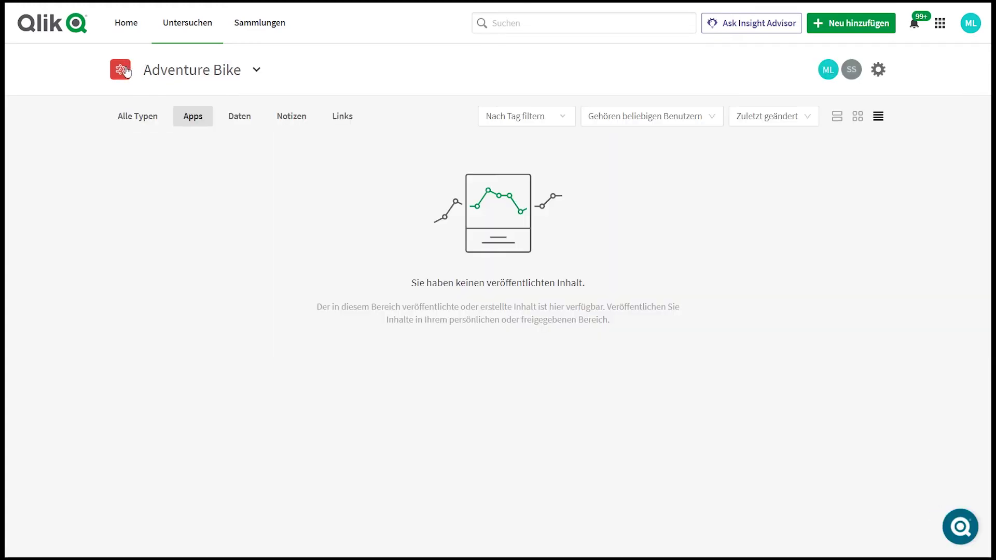
pyautogui.click(256, 70)
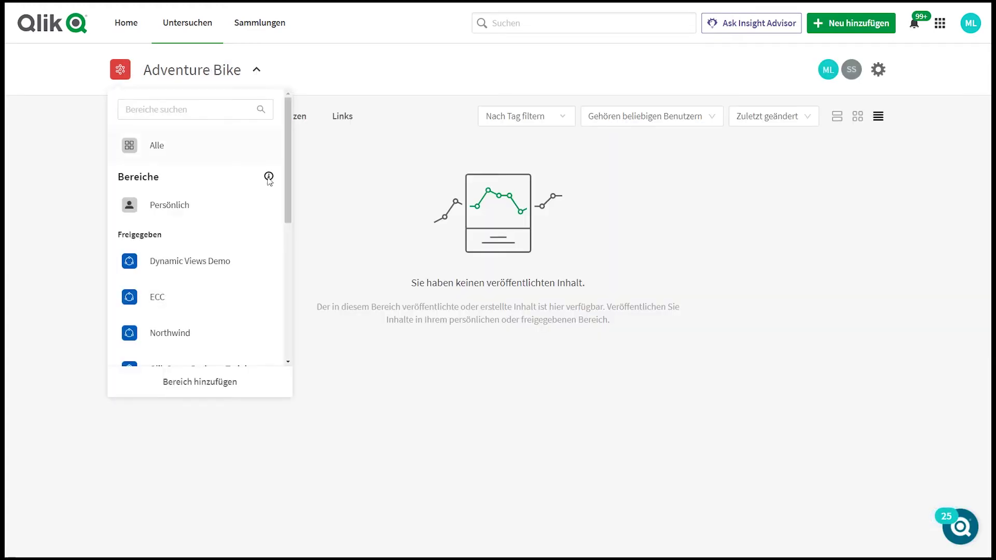
pyautogui.scroll(-1, 221, 289)
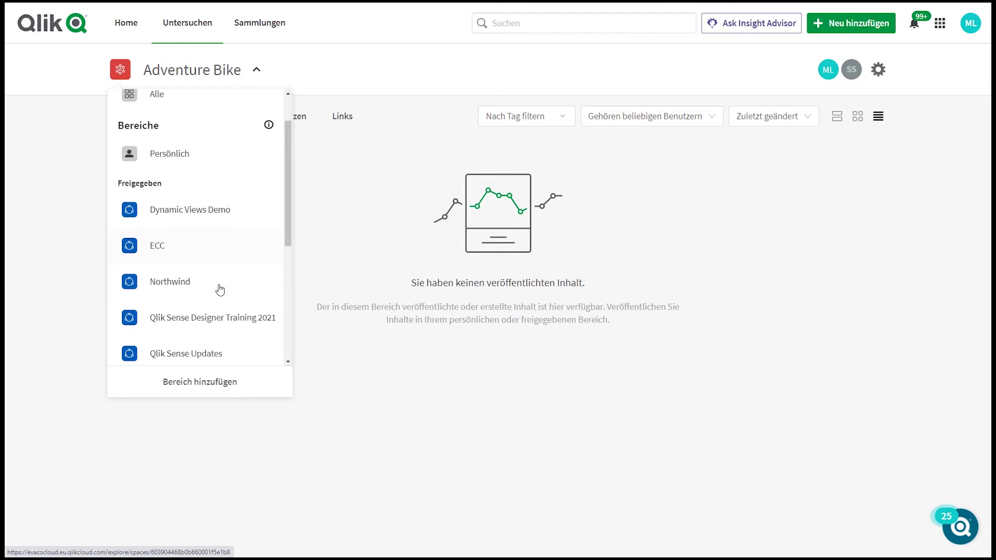
pyautogui.click(181, 288)
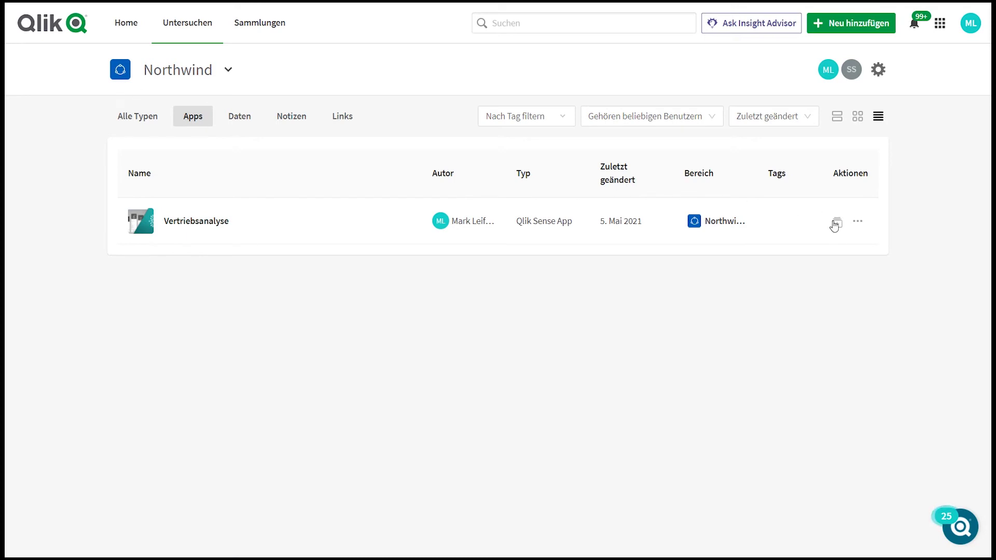
# Step: Set up publishing of the Vertriebsanalyse app with Adventure Bike as the target space, and cancel the publication
pyautogui.click(855, 225)
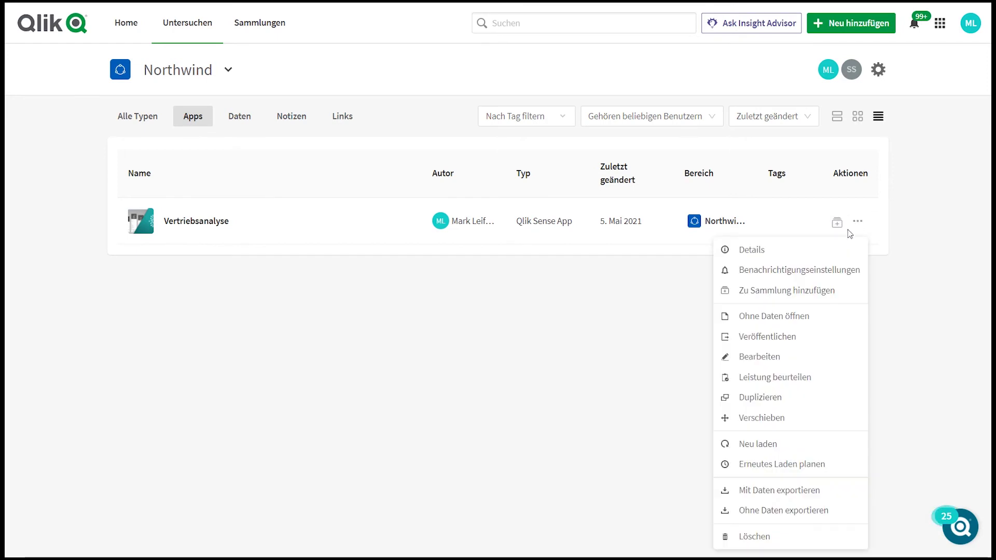
pyautogui.click(768, 338)
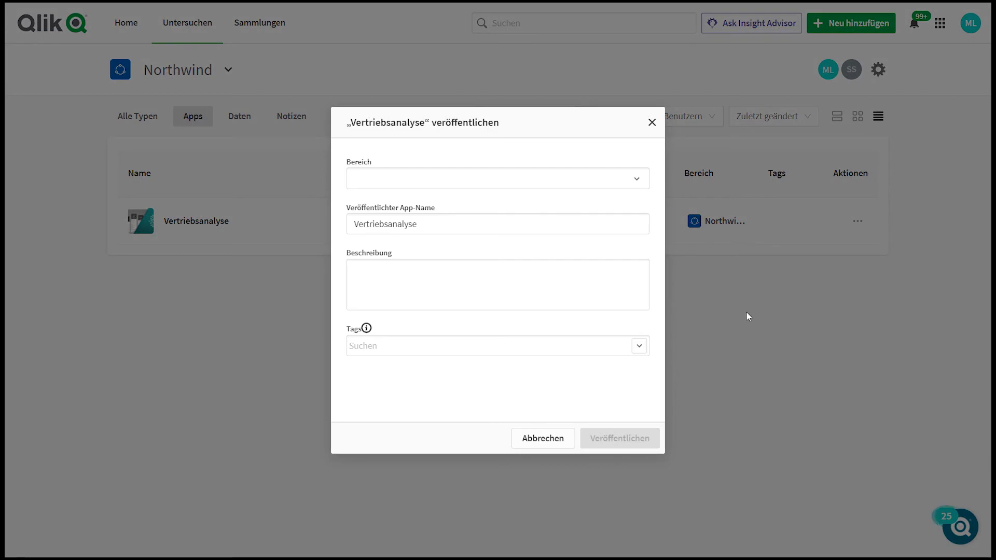
pyautogui.click(528, 185)
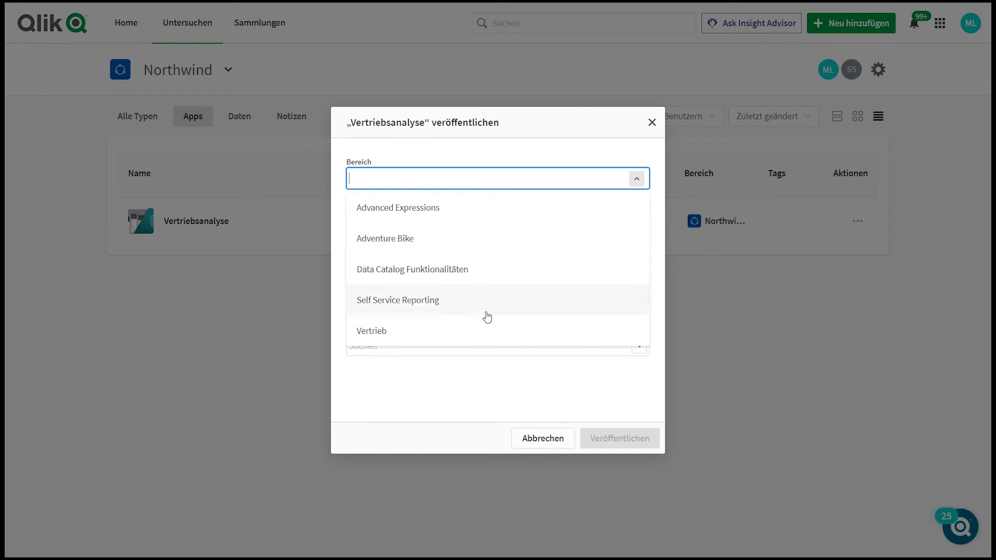
pyautogui.click(450, 244)
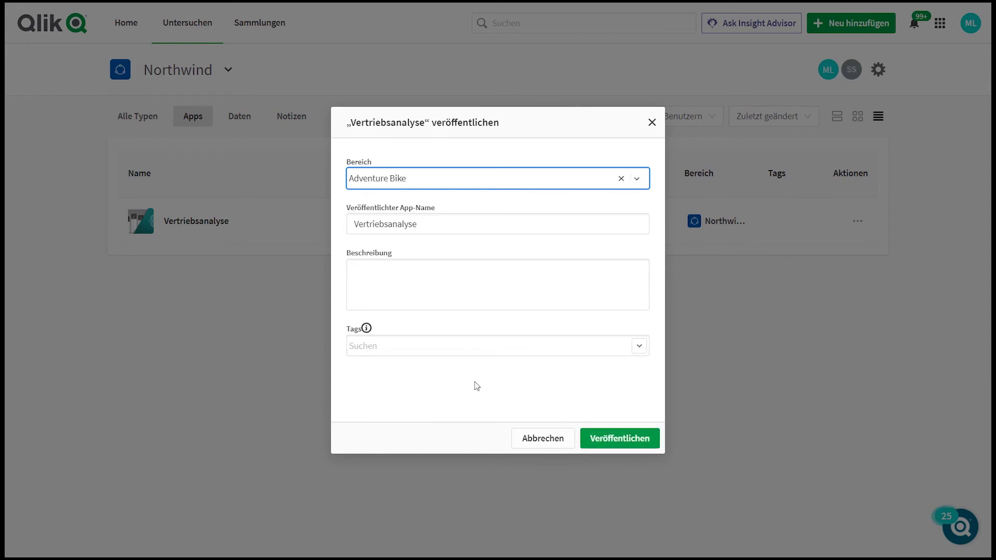
pyautogui.click(533, 438)
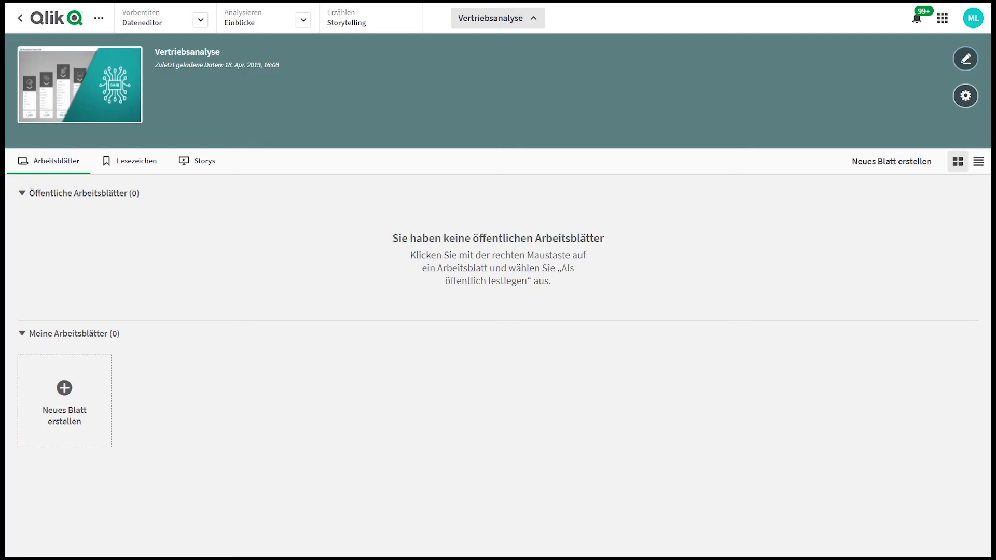
# Step: Open the Vertriebsanalyse app's Dateneditor and examine the Northwind space's data connections, leaving that group collapsed
pyautogui.click(201, 21)
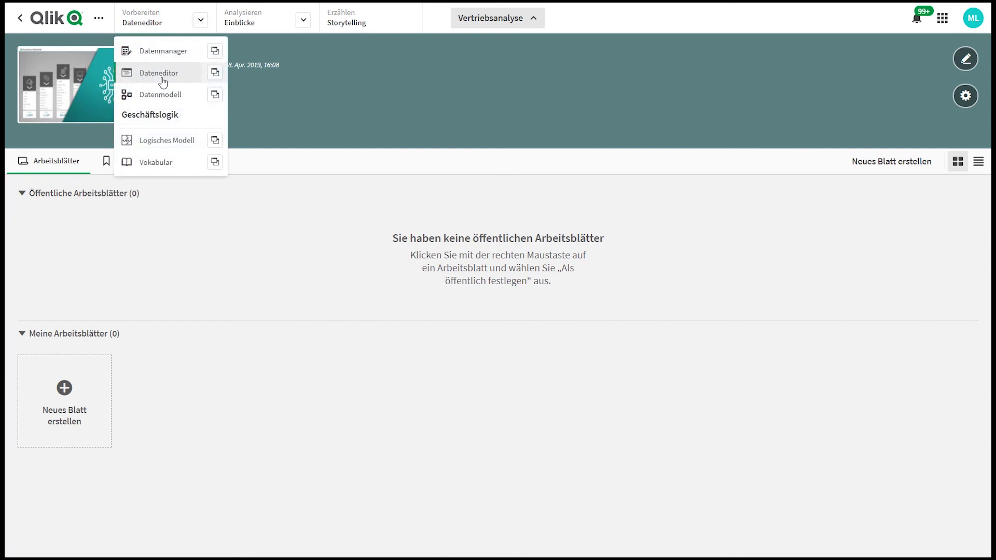
pyautogui.click(163, 82)
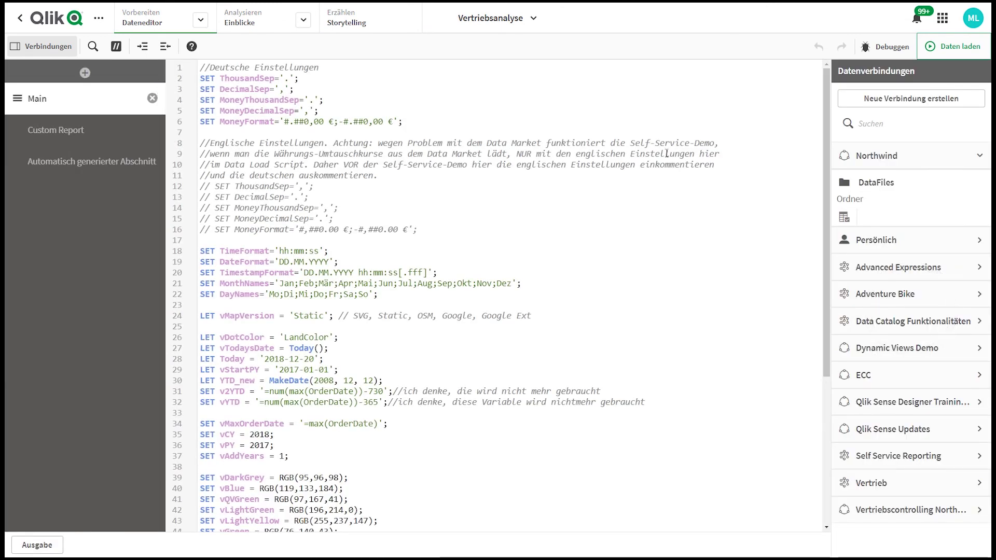
pyautogui.click(862, 164)
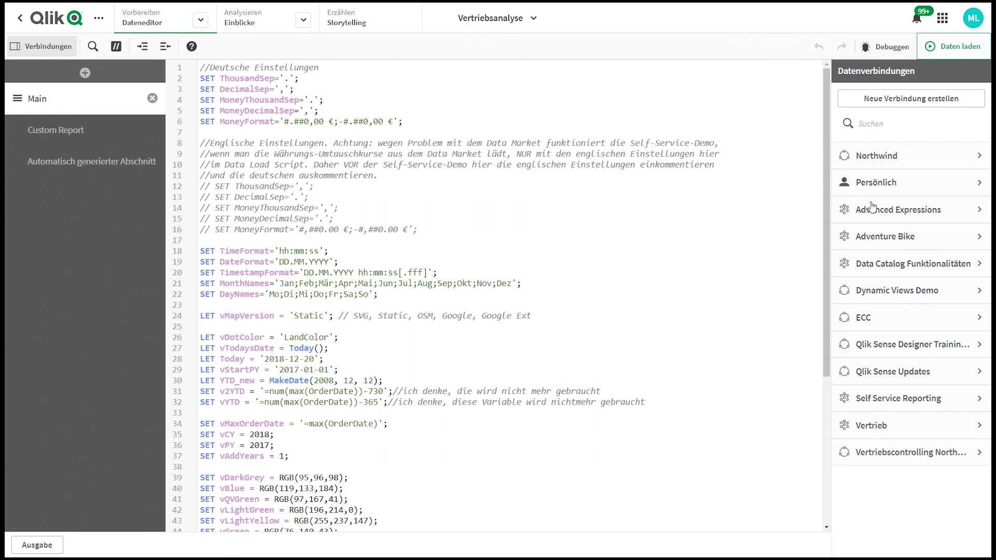
pyautogui.click(891, 166)
pyautogui.click(891, 166)
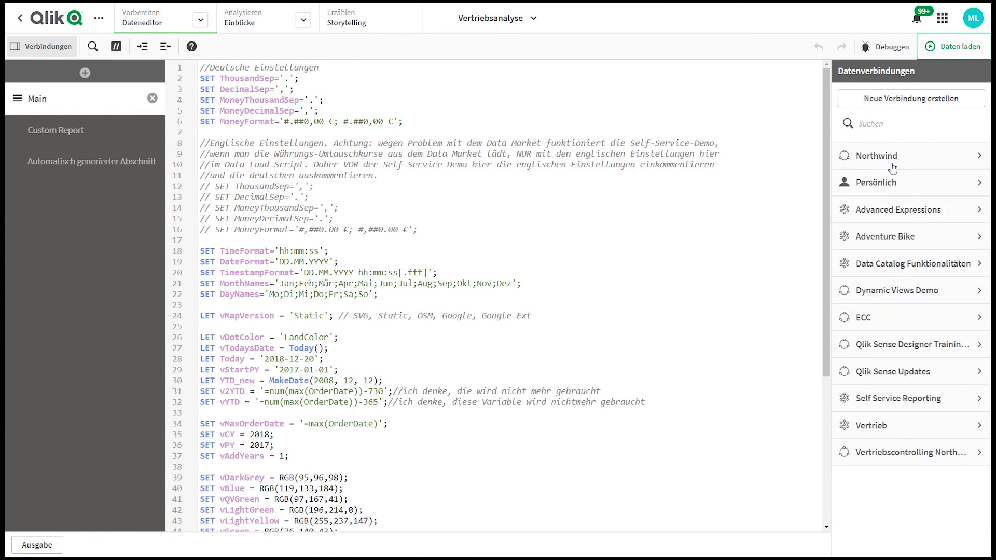
# Step: Expand the Adventure Bike space's data connections and look through the Main section of the load script
pyautogui.click(894, 242)
pyautogui.click(895, 241)
pyautogui.click(894, 242)
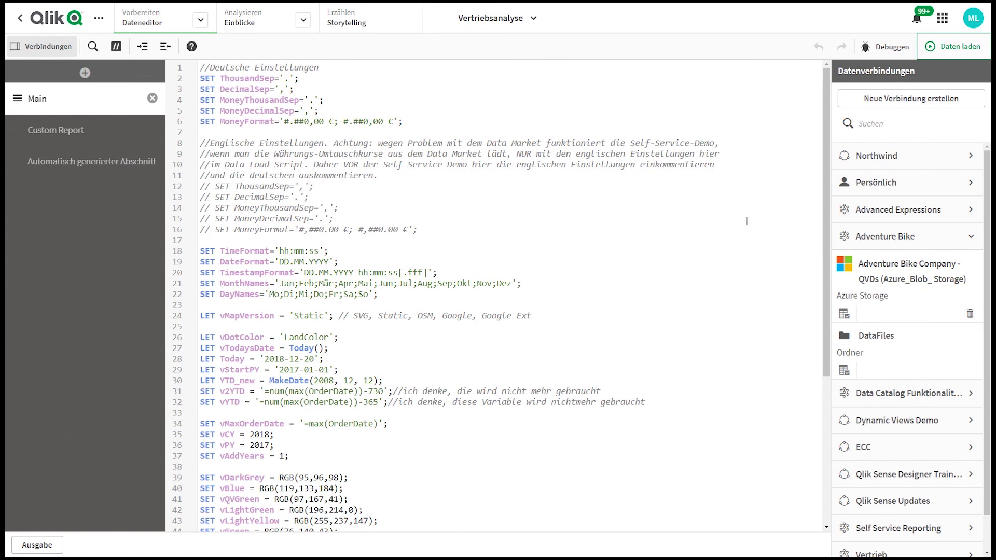
pyautogui.scroll(-4, 762, 218)
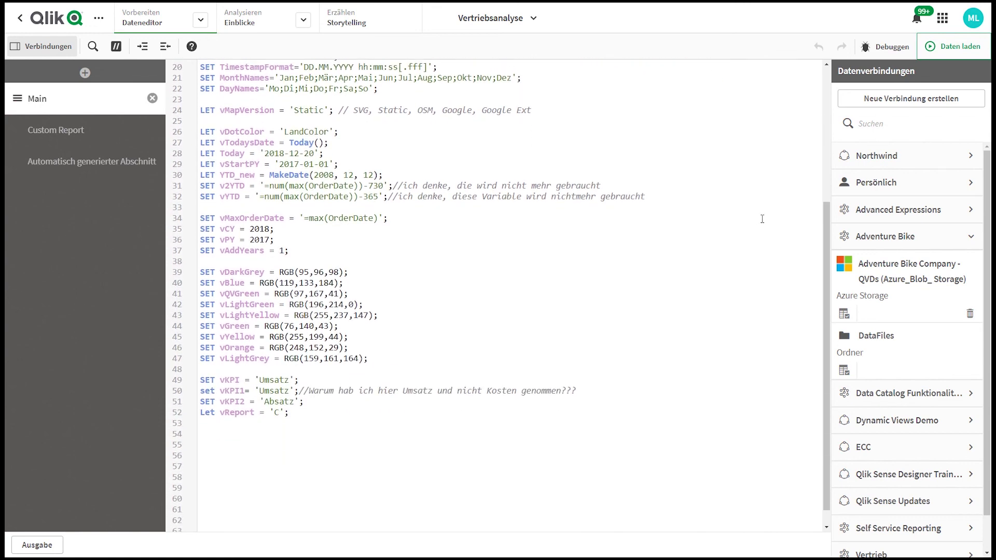
pyautogui.scroll(4, 762, 218)
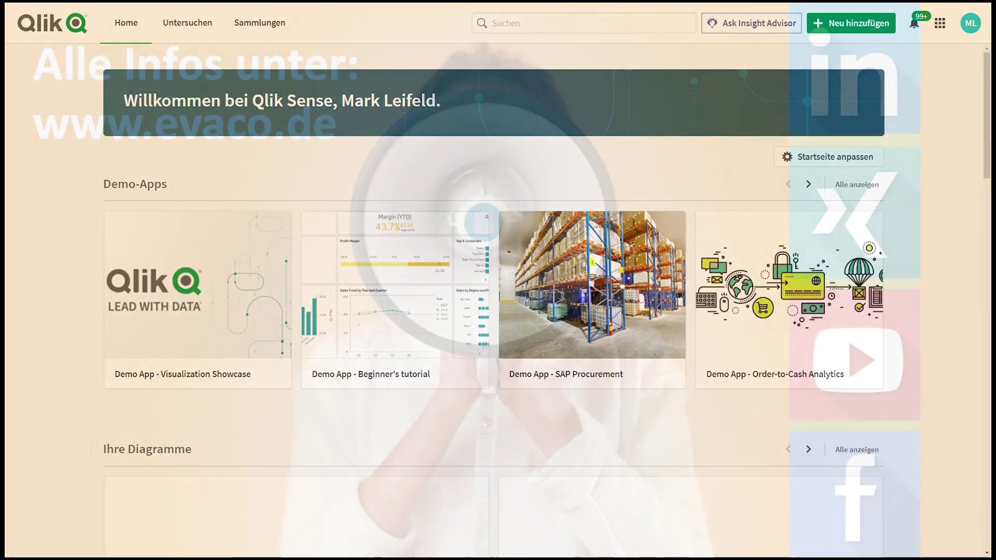